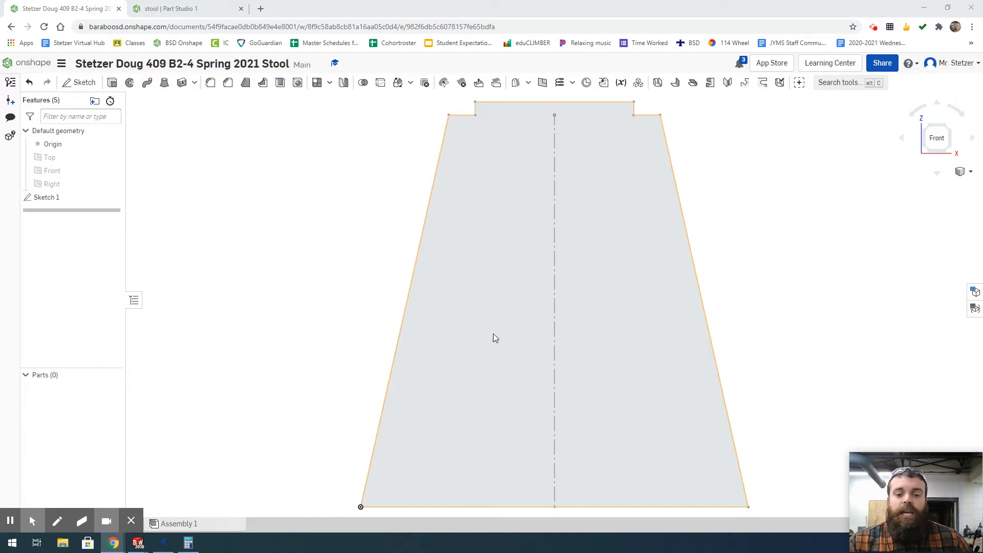
# - Edit Sketch 1 to move the 6 in half-width dimension above the 9 in dimension, and accept the sketch
pyautogui.doubleClick(45, 197)
pyautogui.scroll(-3, 509, 299)
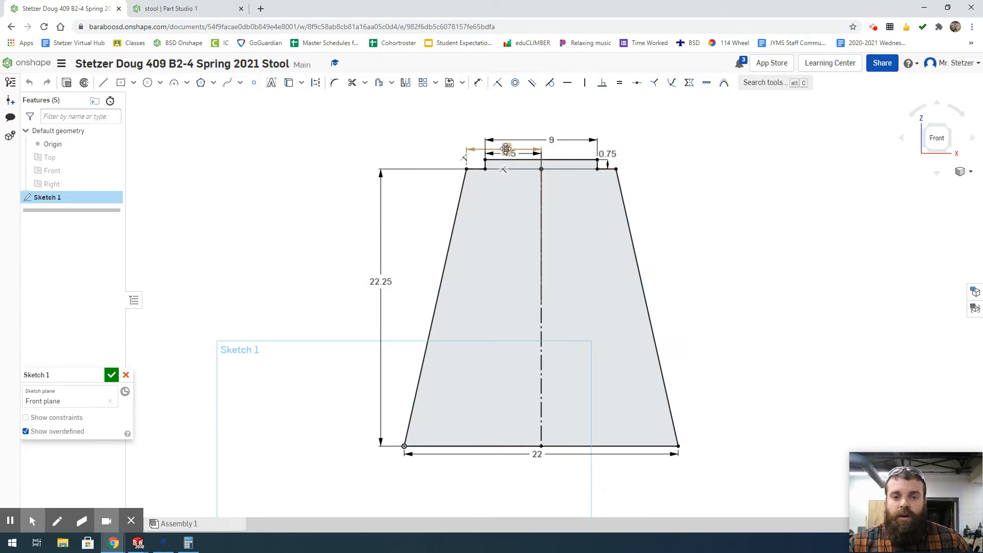
pyautogui.moveTo(505, 149); pyautogui.dragTo(505, 121)
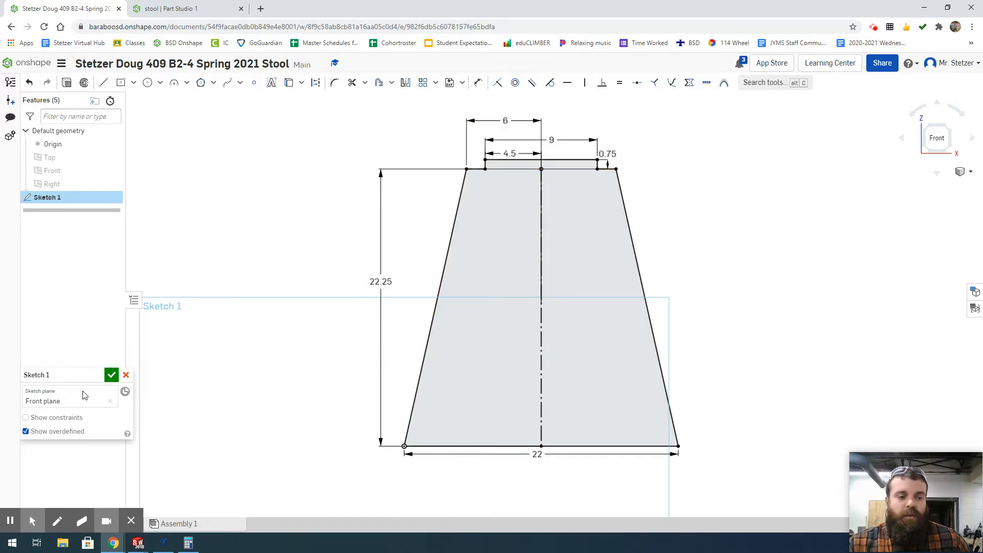
pyautogui.click(111, 375)
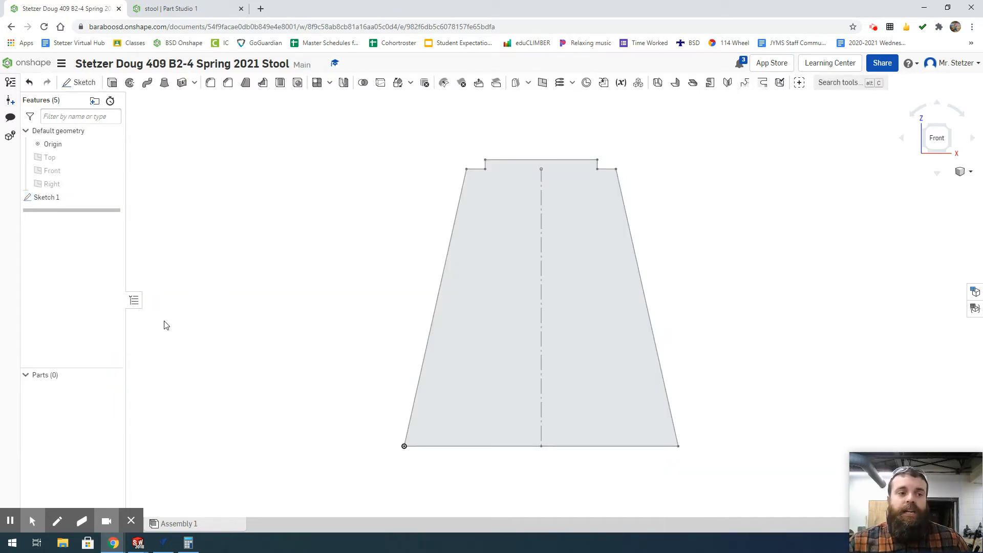
# - Review the document's version history with the individual changes listed under the Main workspace
pyautogui.click(10, 84)
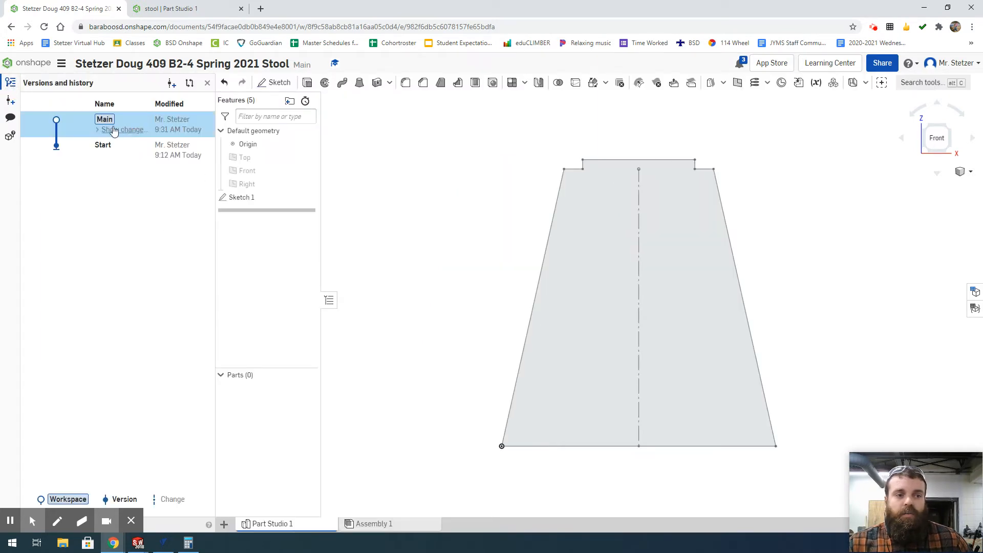
pyautogui.click(110, 130)
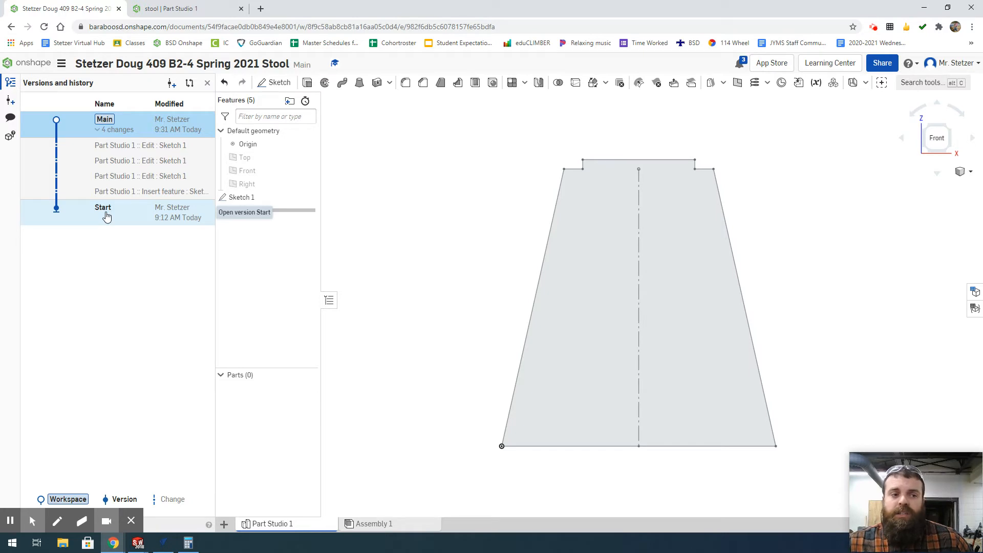
pyautogui.click(10, 83)
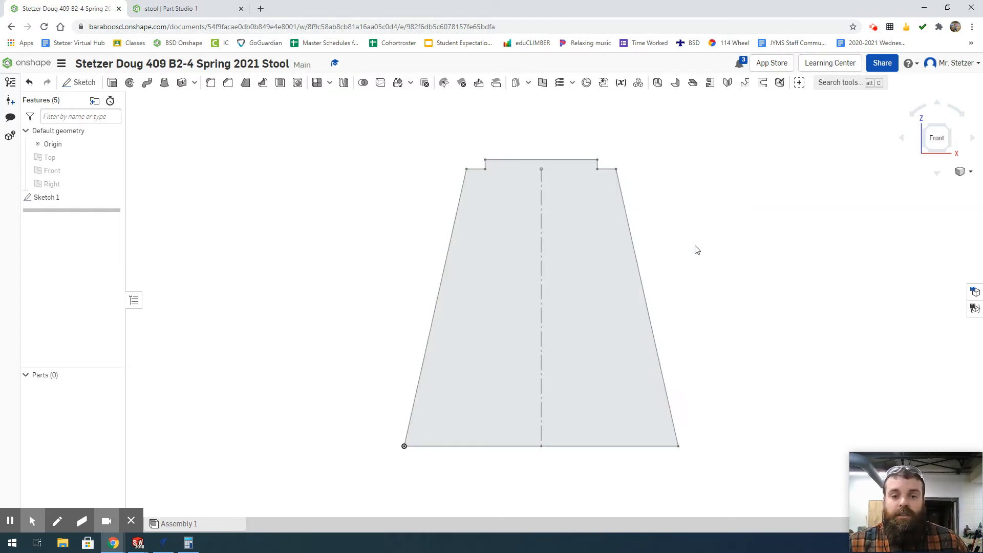
pyautogui.click(57, 199)
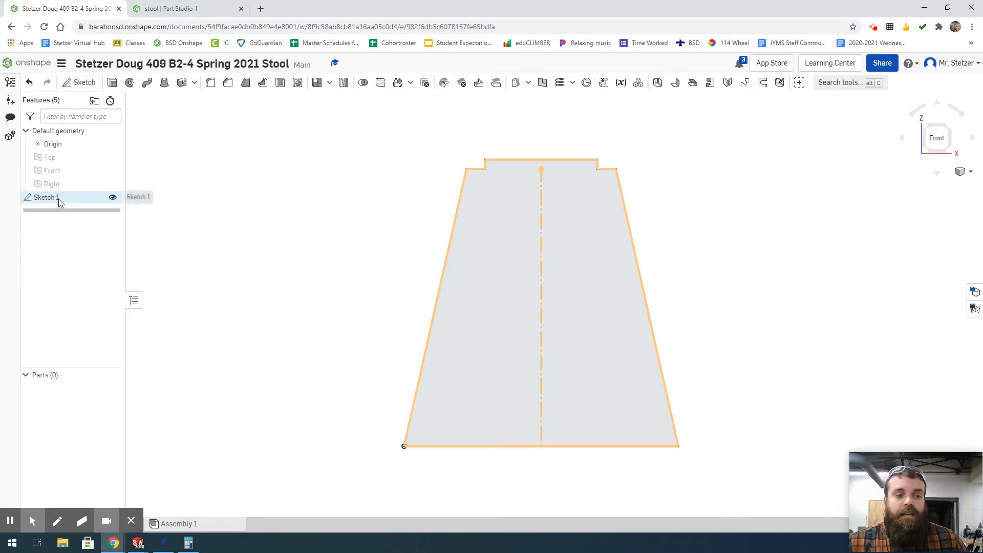
pyautogui.click(495, 264)
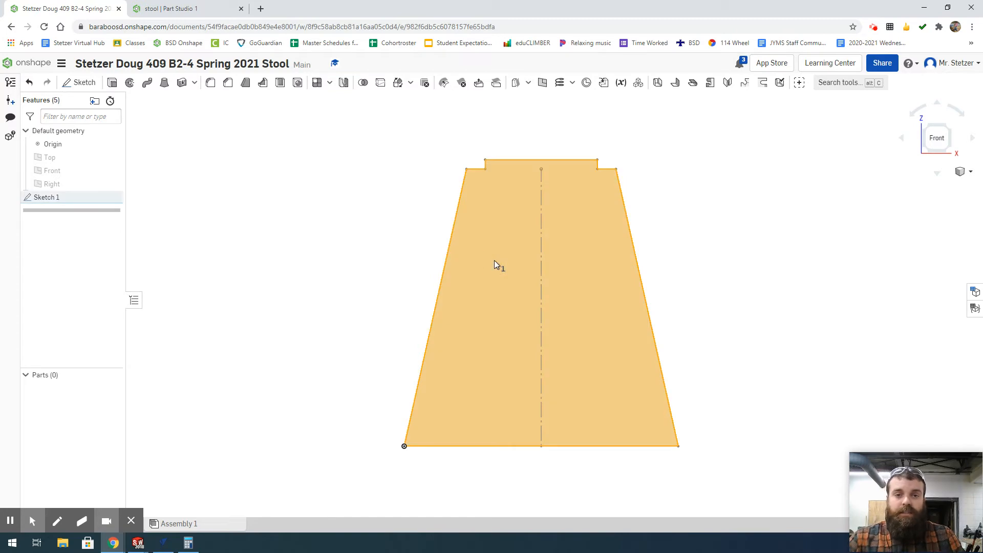
pyautogui.click(362, 276)
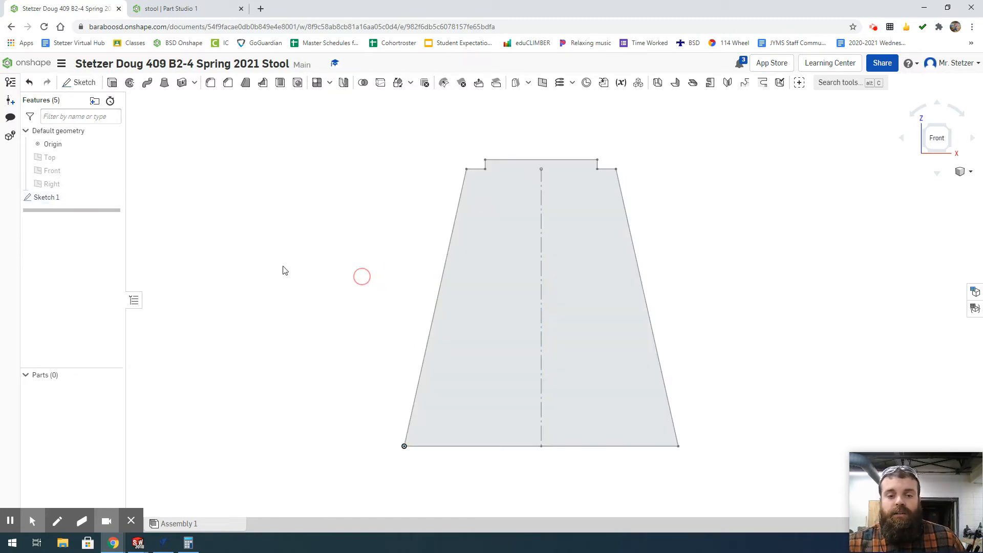
# - Extrude the Sketch 1 profile as a new solid with a blind depth of 0.75 in
pyautogui.click(76, 198)
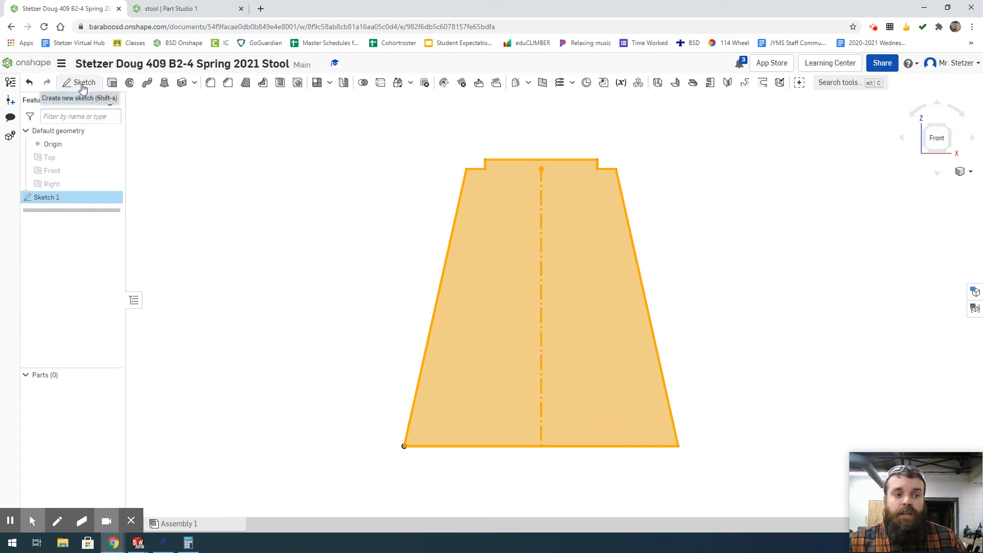
pyautogui.click(114, 84)
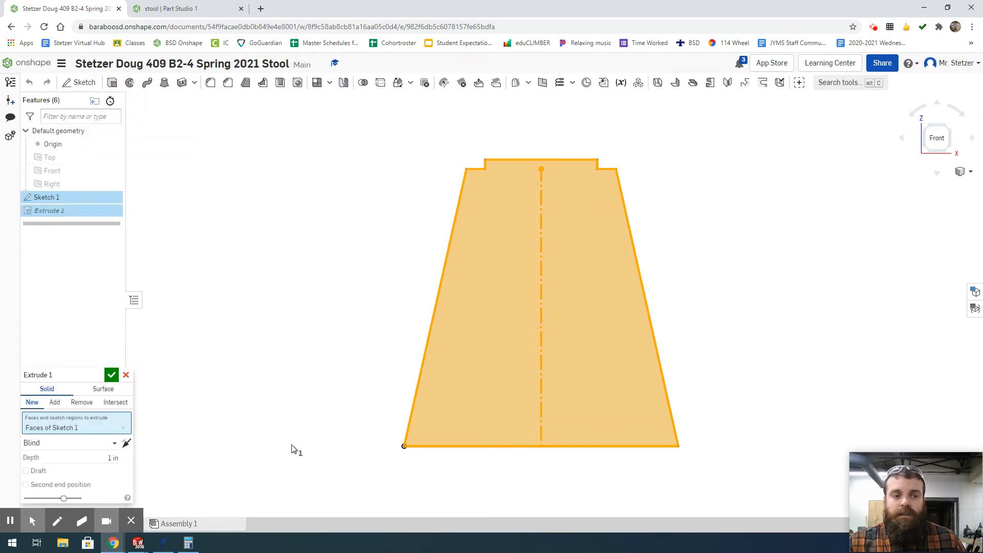
pyautogui.moveTo(67, 375); pyautogui.dragTo(263, 189)
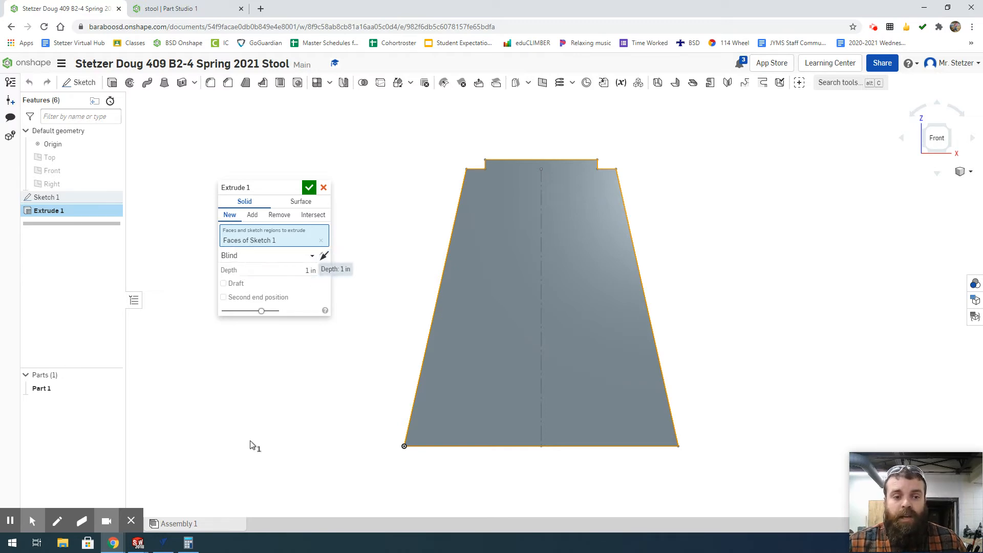
pyautogui.click(299, 269)
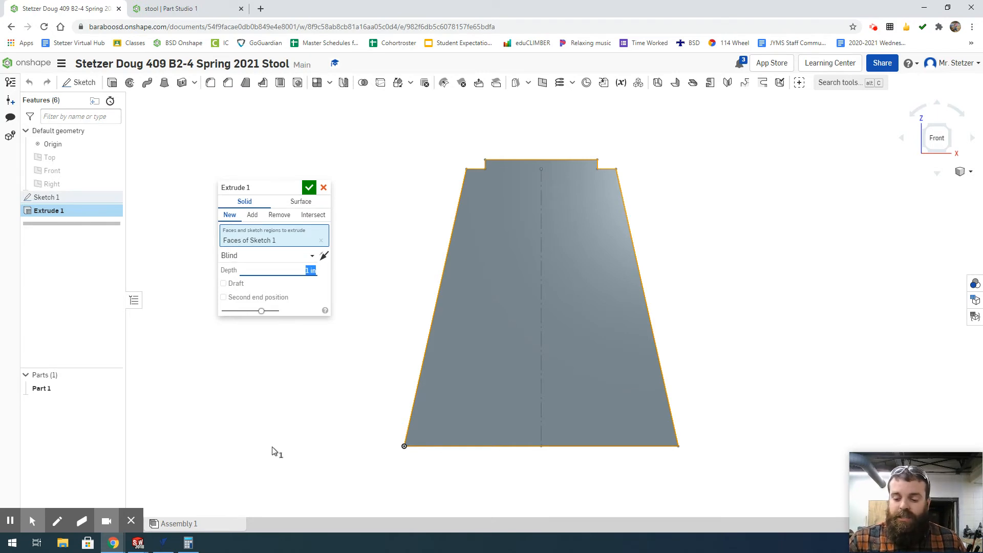
pyautogui.write('.75')
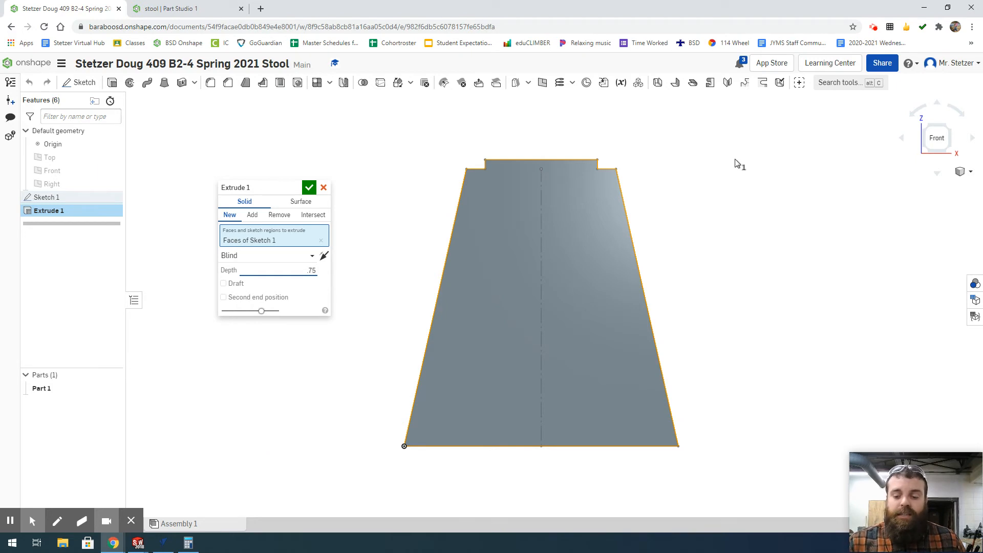
pyautogui.press('Return')
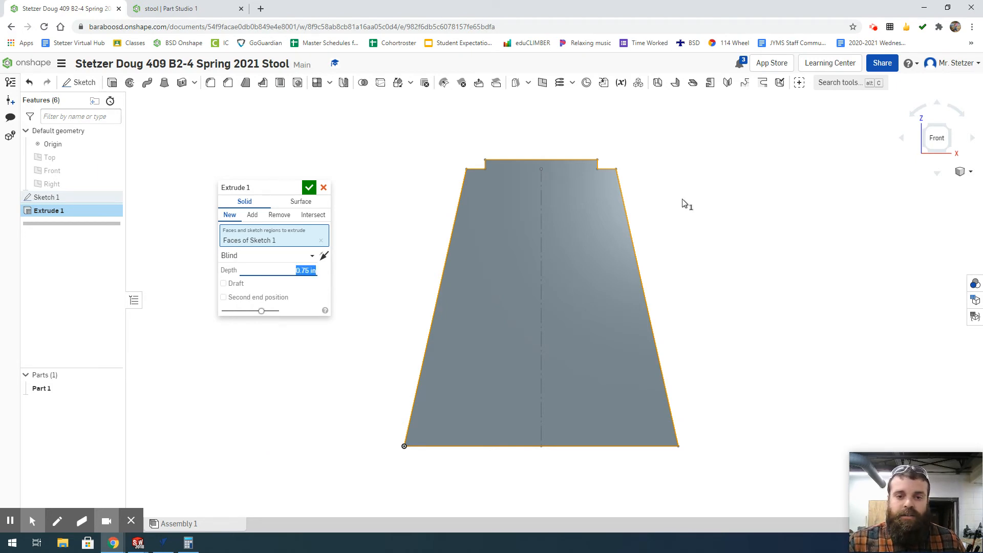
# - Preview the extrusion with the Symmetric end type, return it to Blind, and accept the feature
pyautogui.click(950, 131)
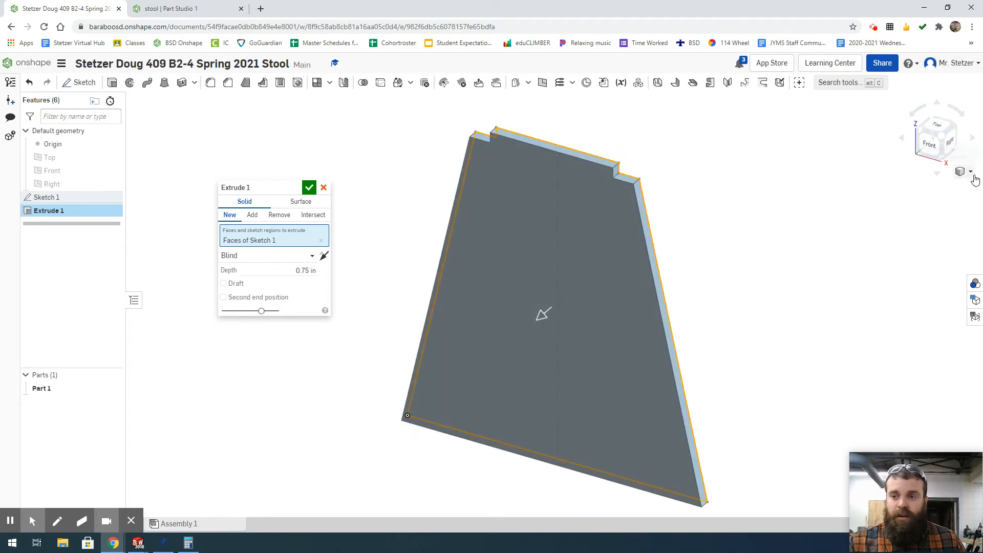
pyautogui.click(970, 172)
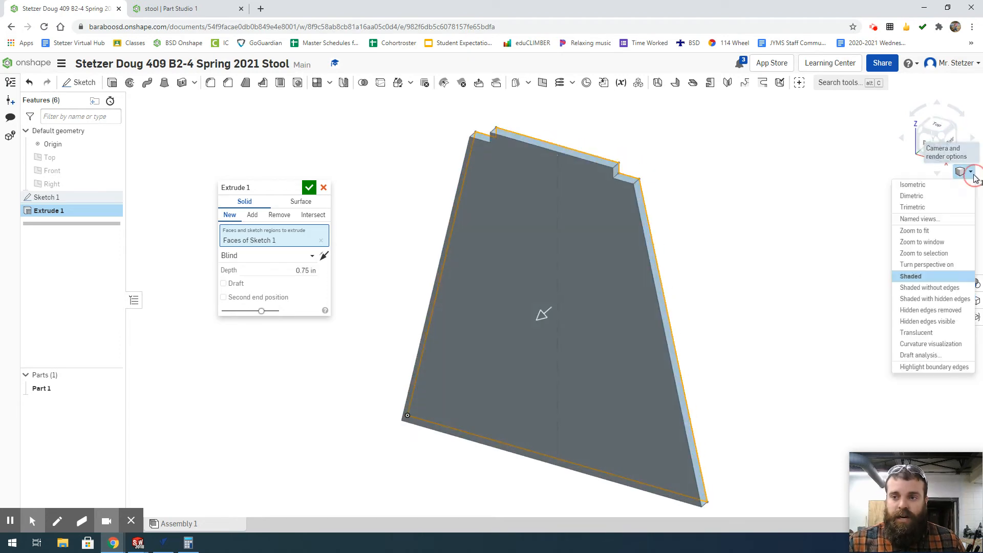
pyautogui.click(915, 208)
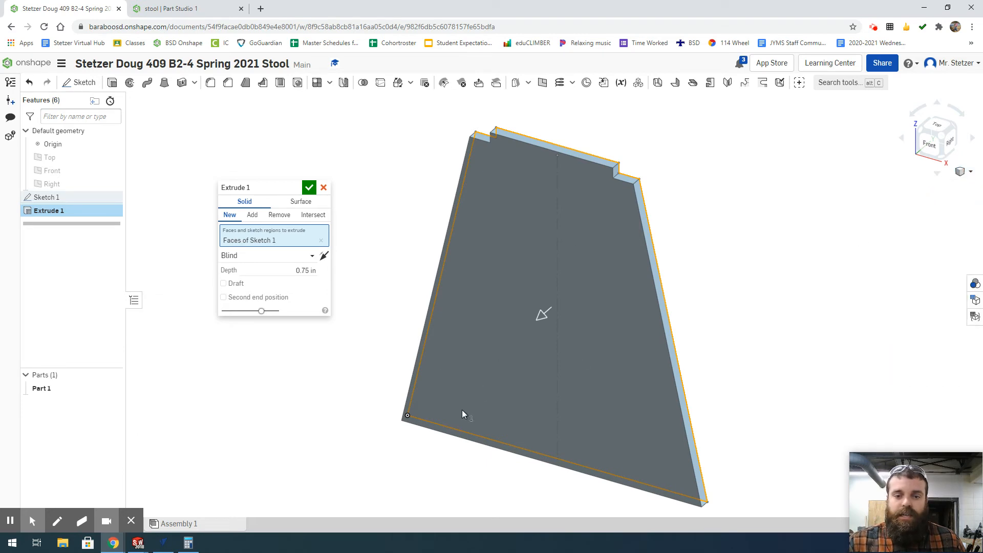
pyautogui.click(294, 257)
pyautogui.click(267, 290)
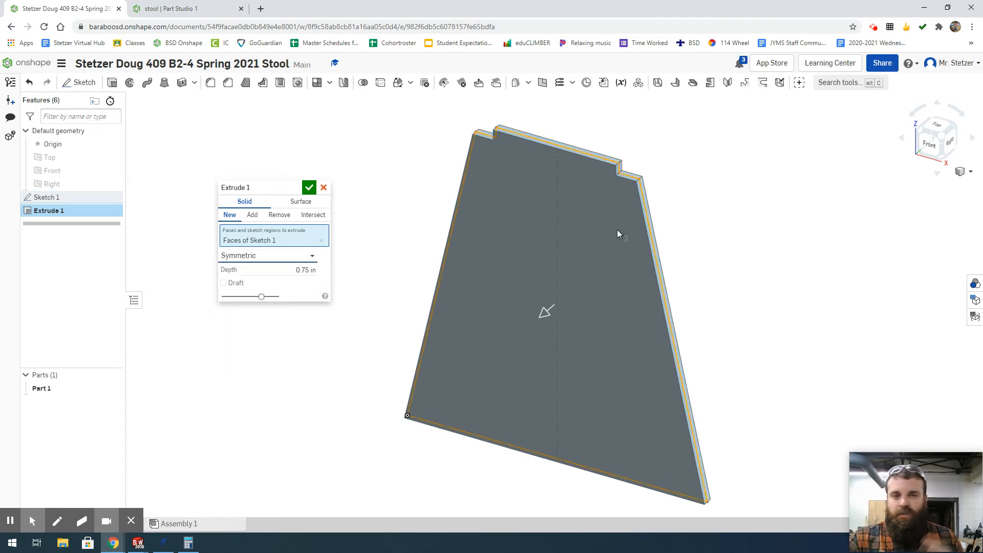
pyautogui.click(254, 256)
pyautogui.click(241, 271)
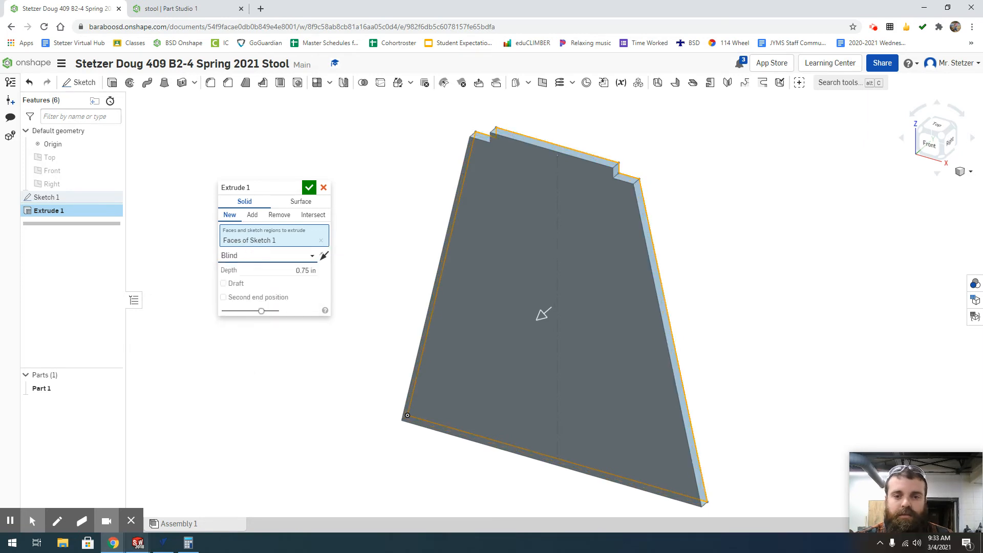
pyautogui.click(309, 188)
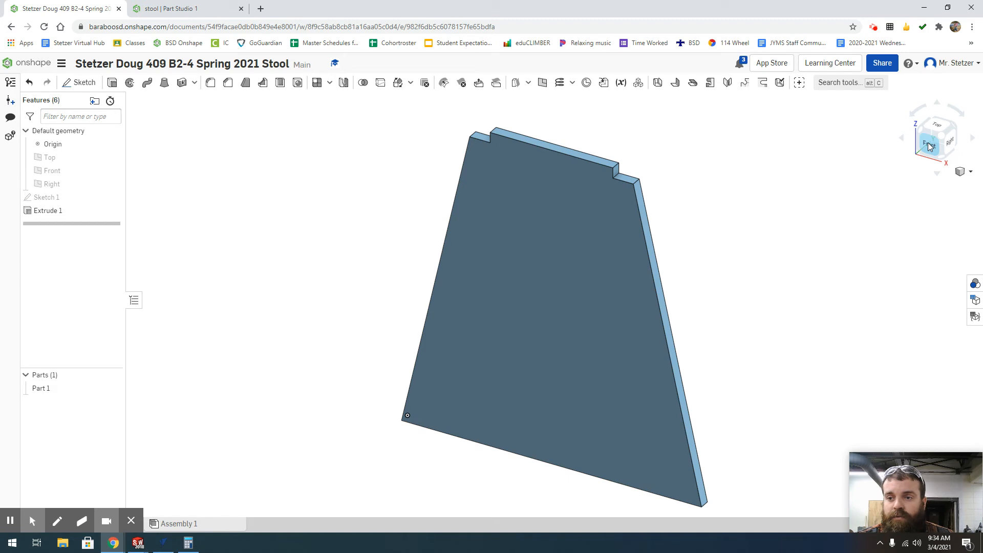
# - Start a fillet on the panel, and check the separate stool document's part by closing its open sketch
pyautogui.click(209, 84)
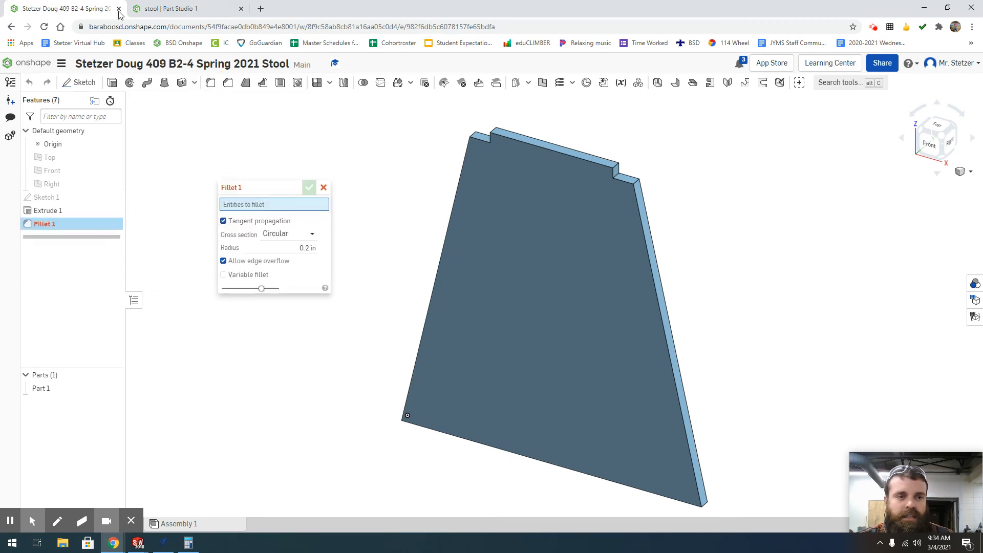
pyautogui.click(199, 10)
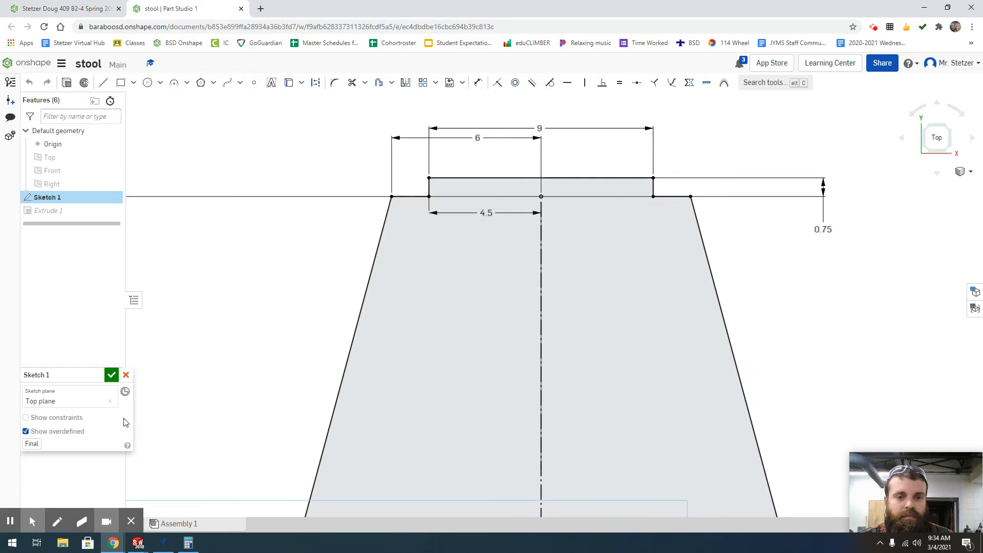
pyautogui.click(112, 375)
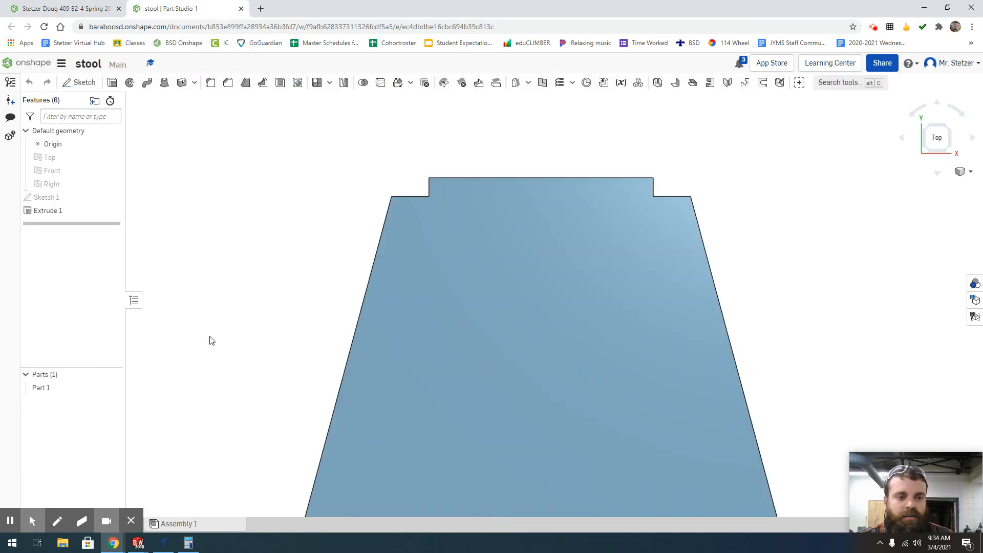
pyautogui.click(56, 9)
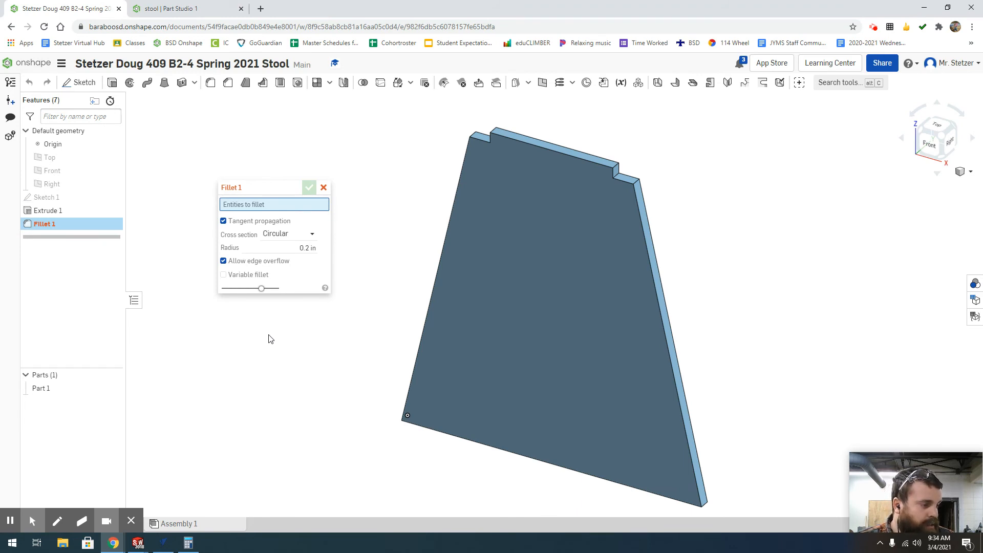
# - Set the fillet radius to 2 in and apply it to the two outer upper corner edges of the panel
pyautogui.click(277, 248)
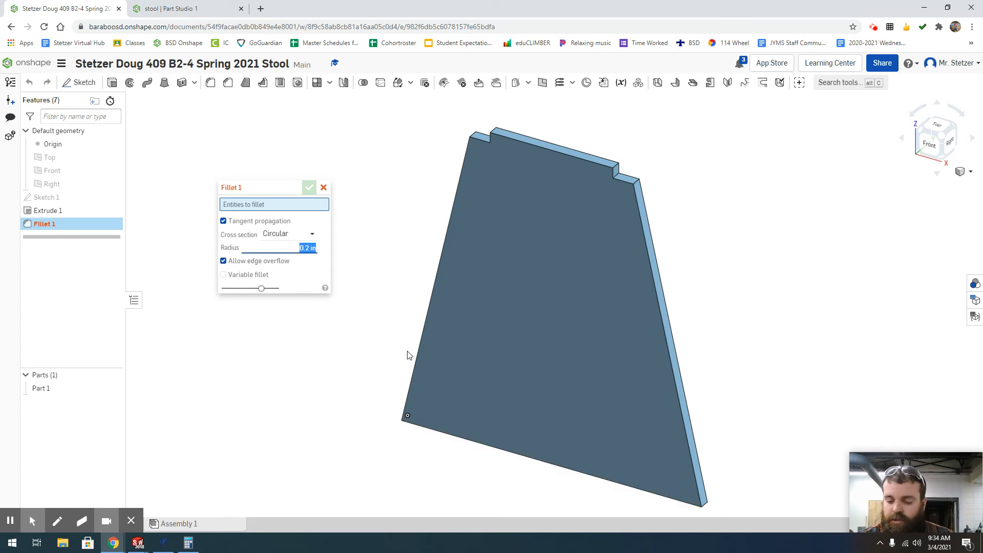
pyautogui.write('2')
pyautogui.press('Return')
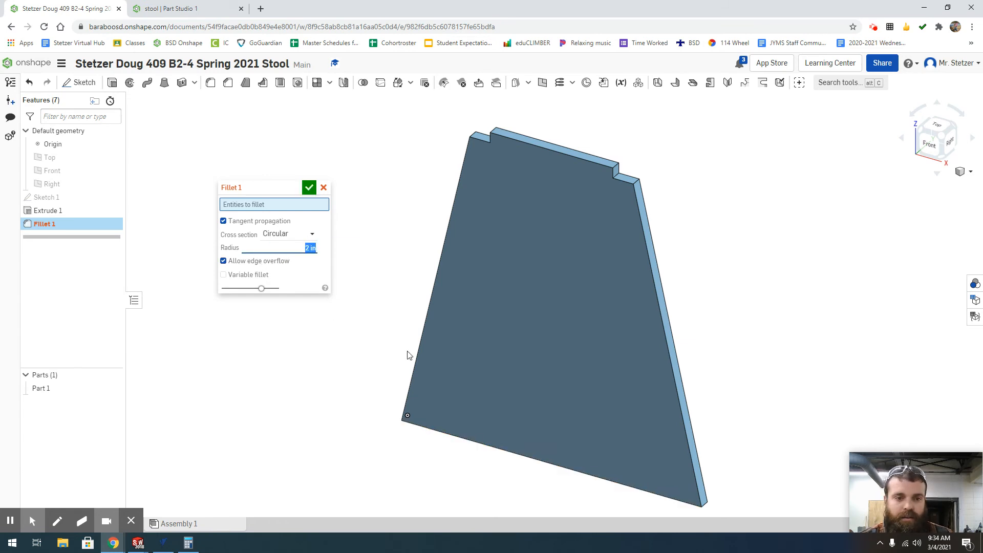
pyautogui.click(637, 184)
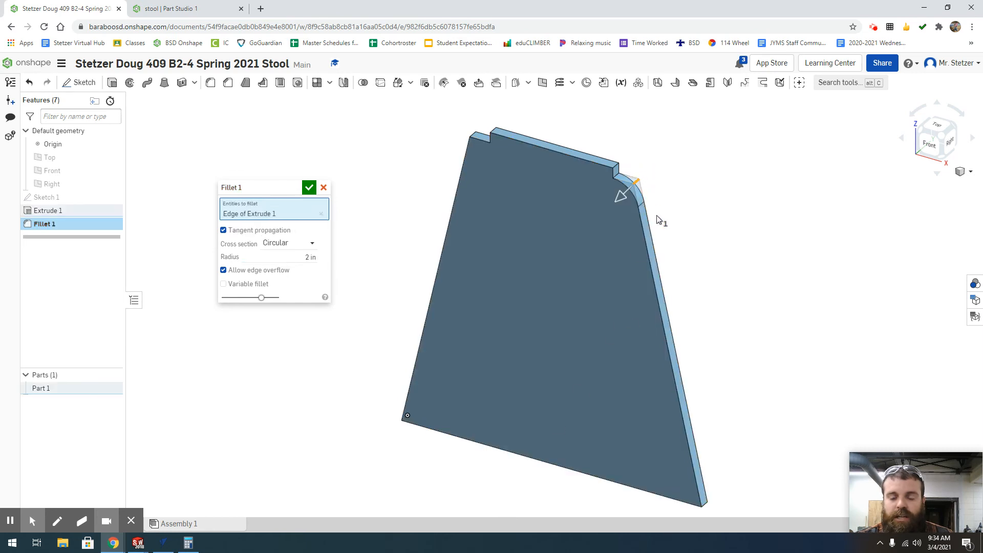
pyautogui.scroll(5, 639, 177)
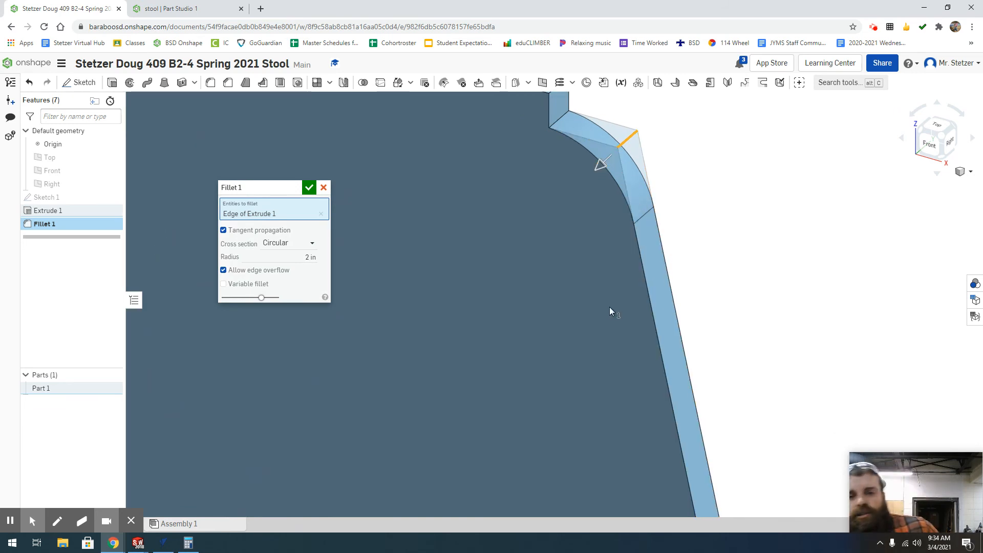
pyautogui.scroll(-5, 608, 307)
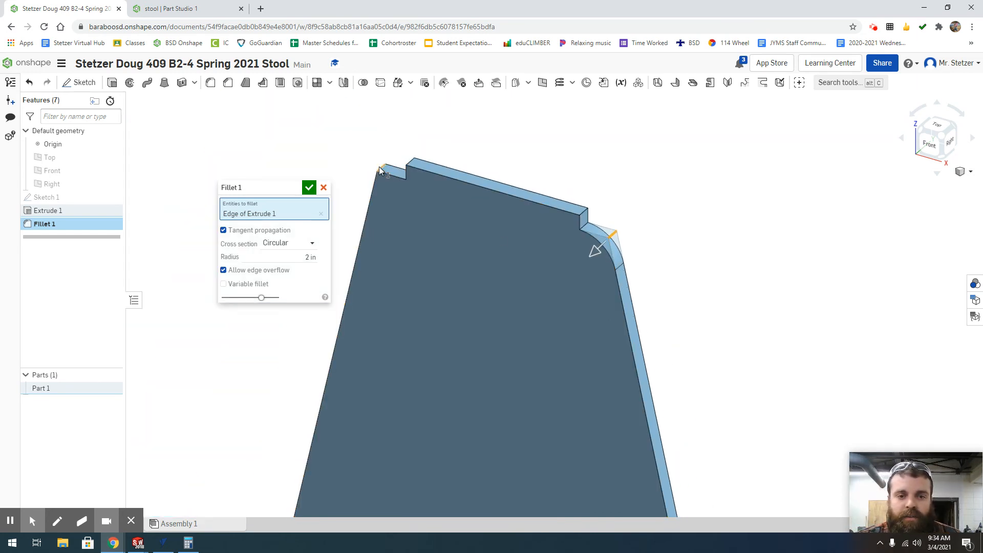
pyautogui.click(380, 169)
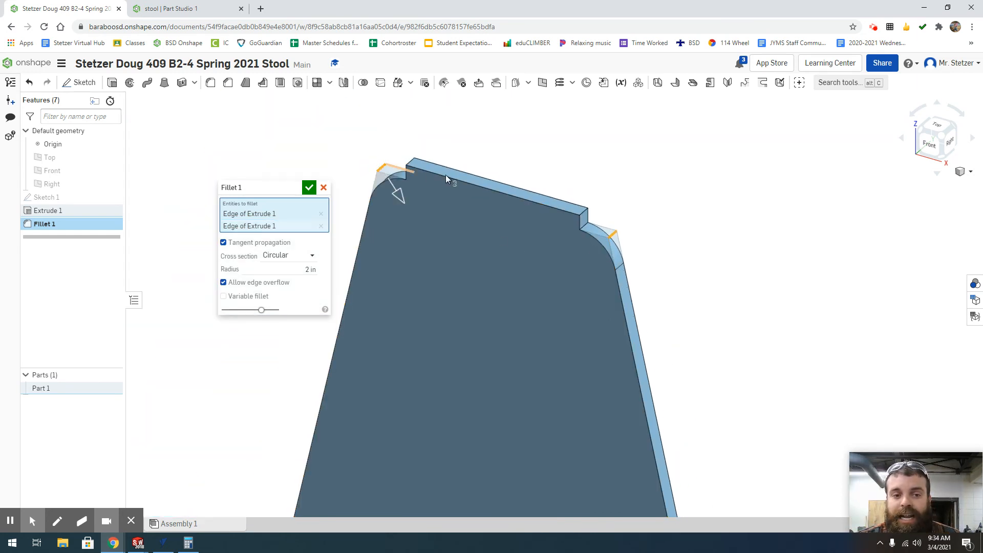
# - Add the lower corner edge on the side away from the origin to the panel's 2 in fillet
pyautogui.scroll(-4, 655, 133)
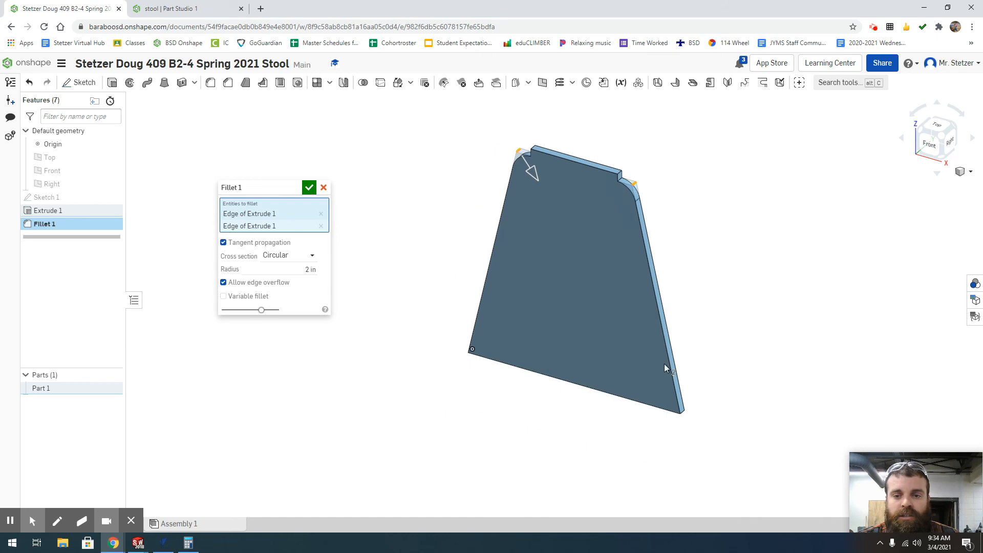
pyautogui.scroll(1, 683, 413)
pyautogui.scroll(3, 682, 415)
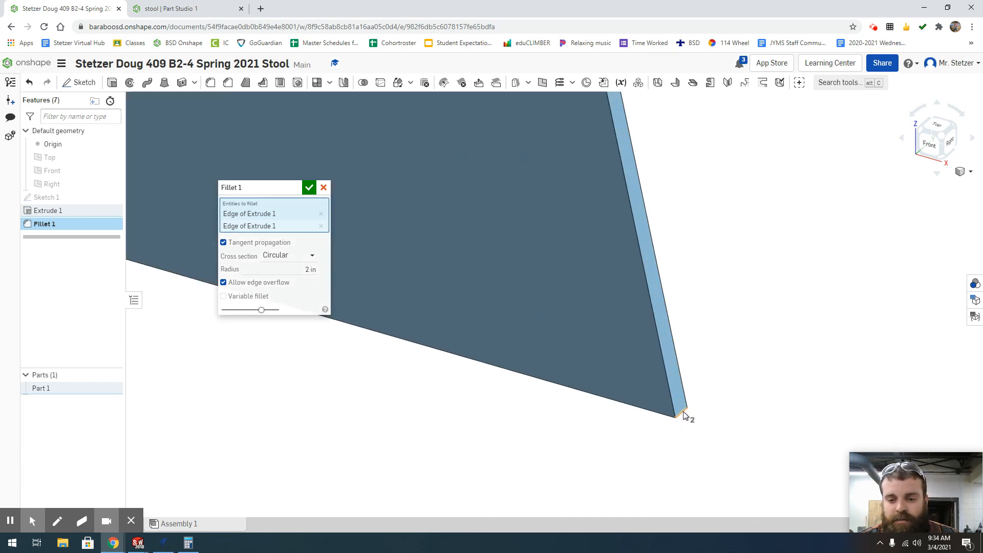
pyautogui.click(683, 415)
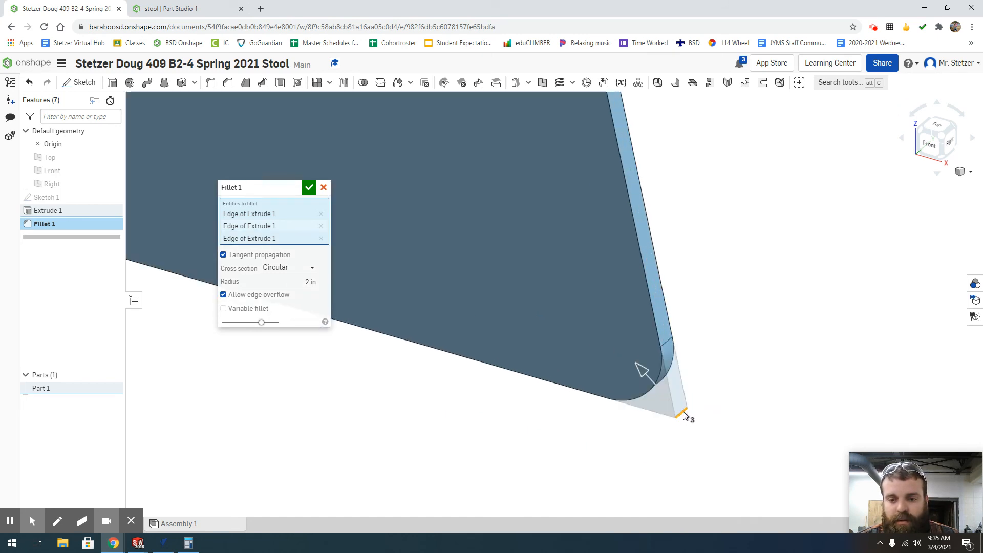
# - Add the lower corner edge at the origin to the same 2 in fillet selection
pyautogui.scroll(-3, 694, 413)
pyautogui.scroll(4, 563, 364)
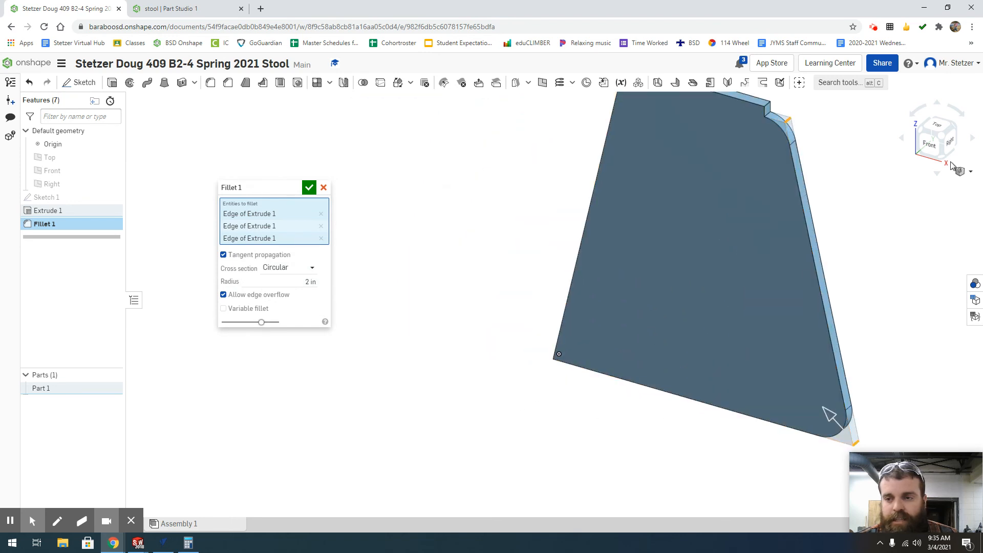
pyautogui.click(926, 150)
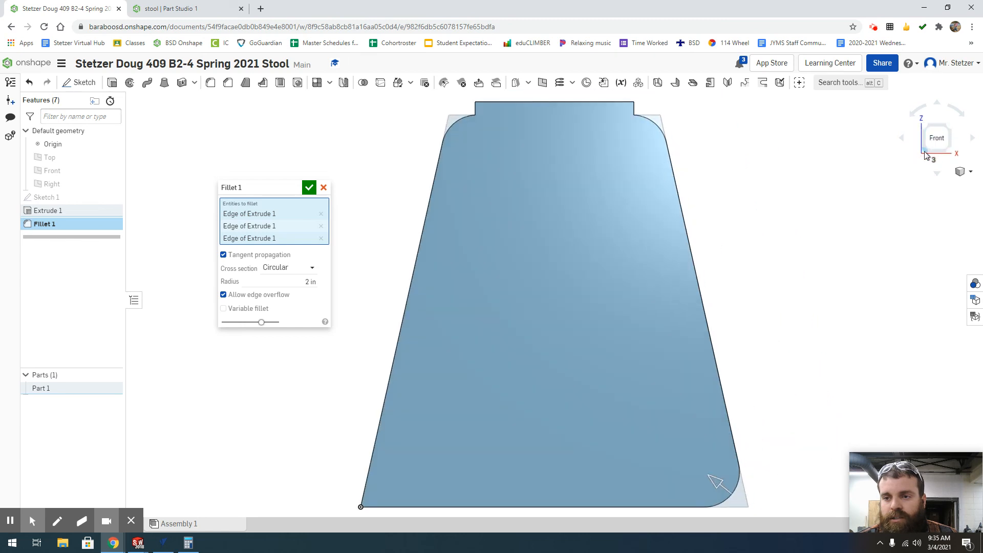
pyautogui.click(927, 154)
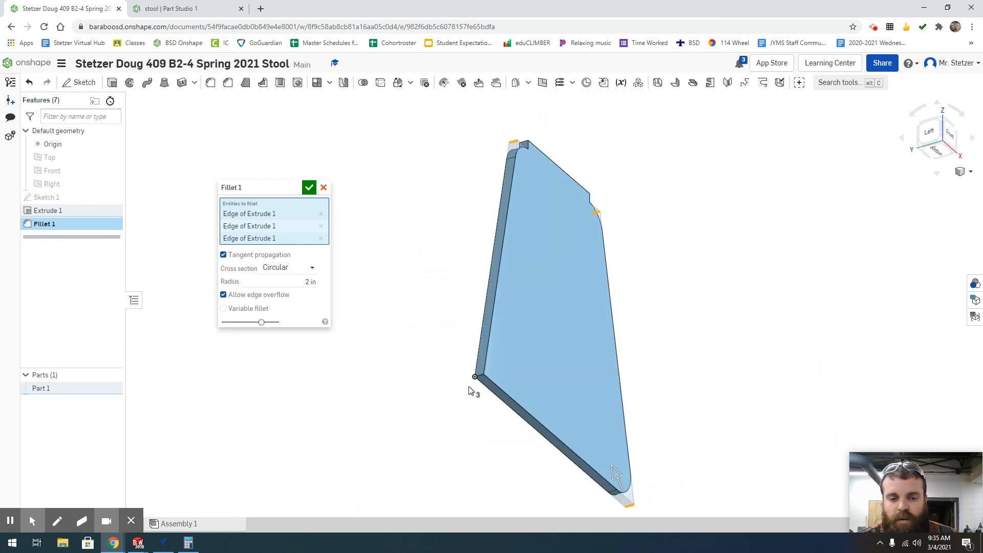
pyautogui.click(482, 378)
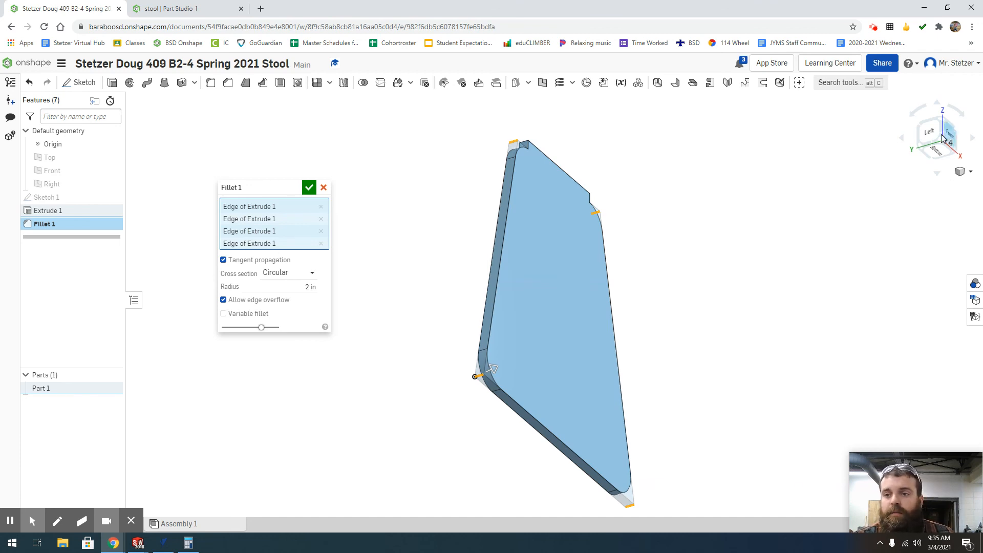
# - Show the panel in the Trimetric view and accept the fillet on its four outer corners
pyautogui.click(971, 172)
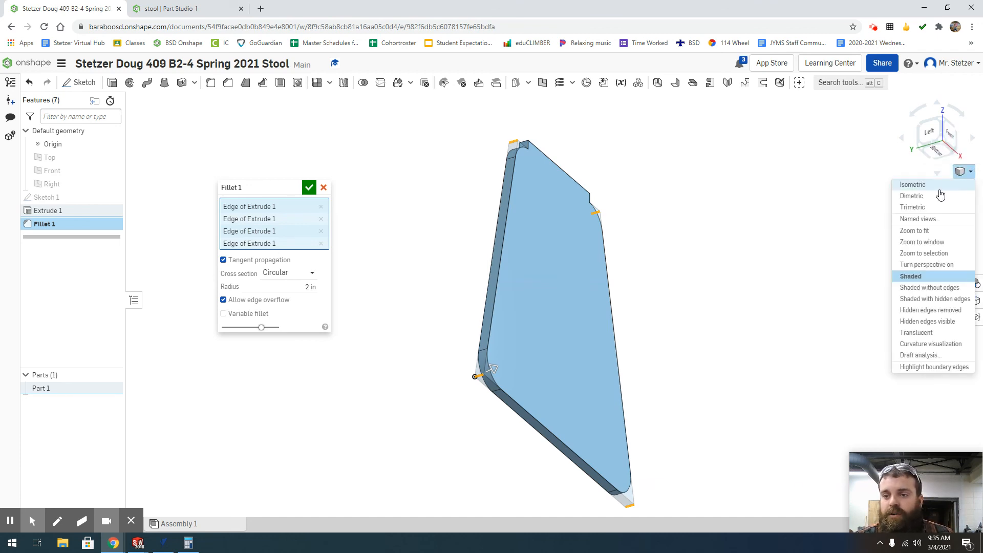
pyautogui.click(924, 208)
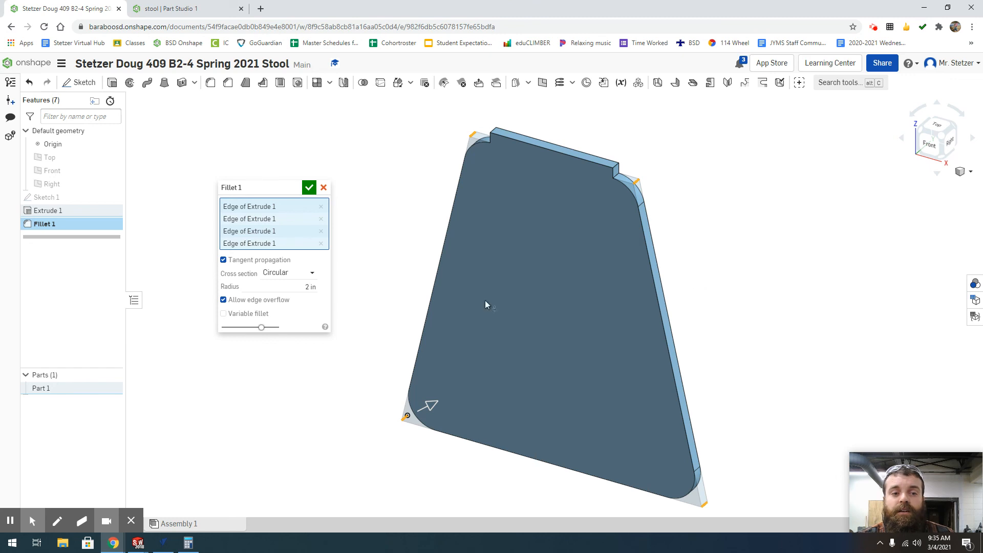
pyautogui.click(309, 188)
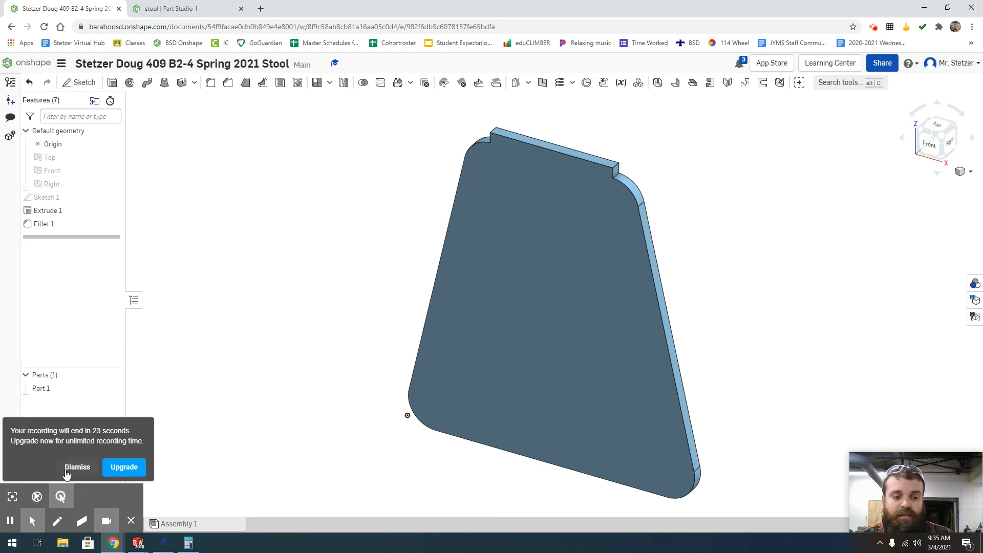
pyautogui.click(66, 467)
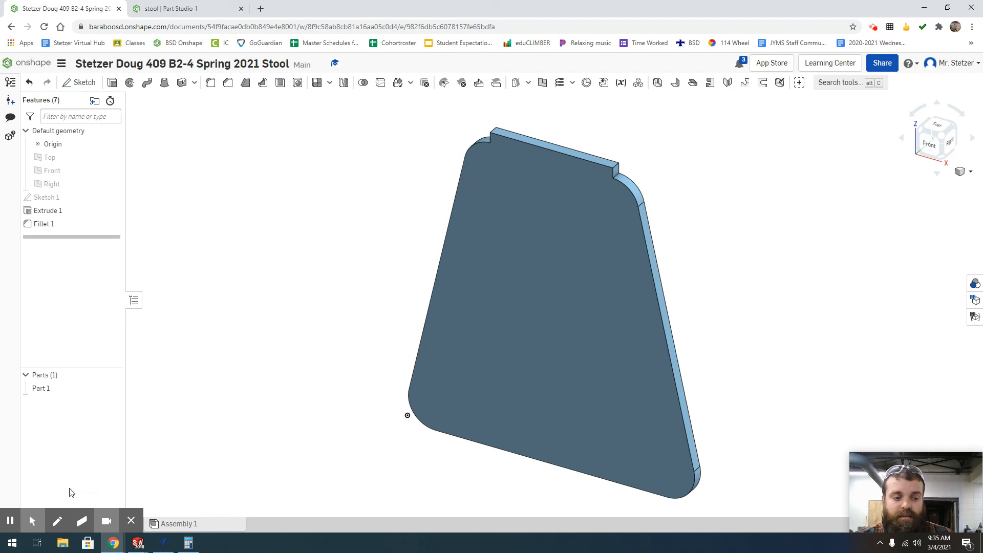